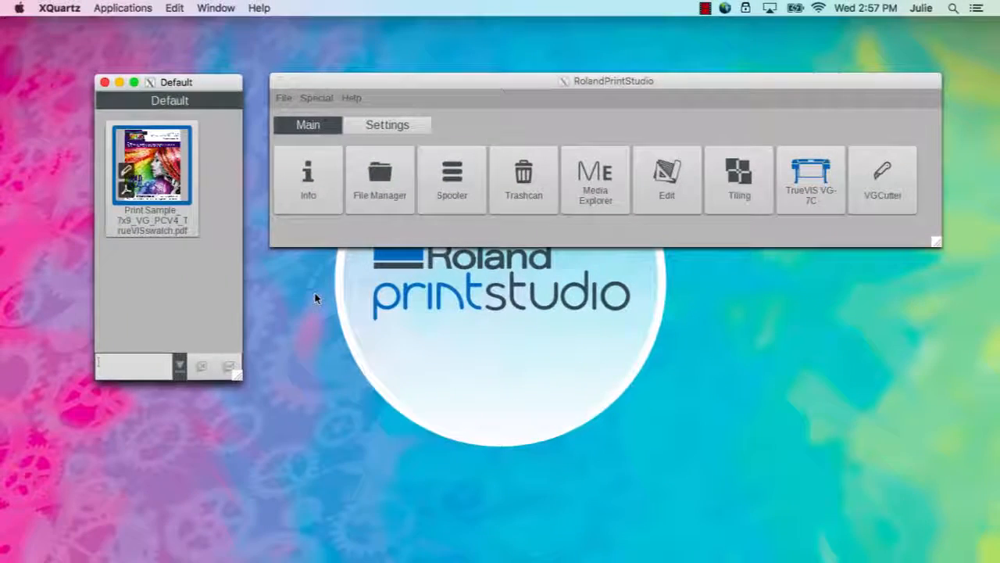
Queue the sample PDF on the TrueVIS VG-7C with Roland DGA GCVP Glossy media, then open Page Setup
drag(160, 163, 810, 187)
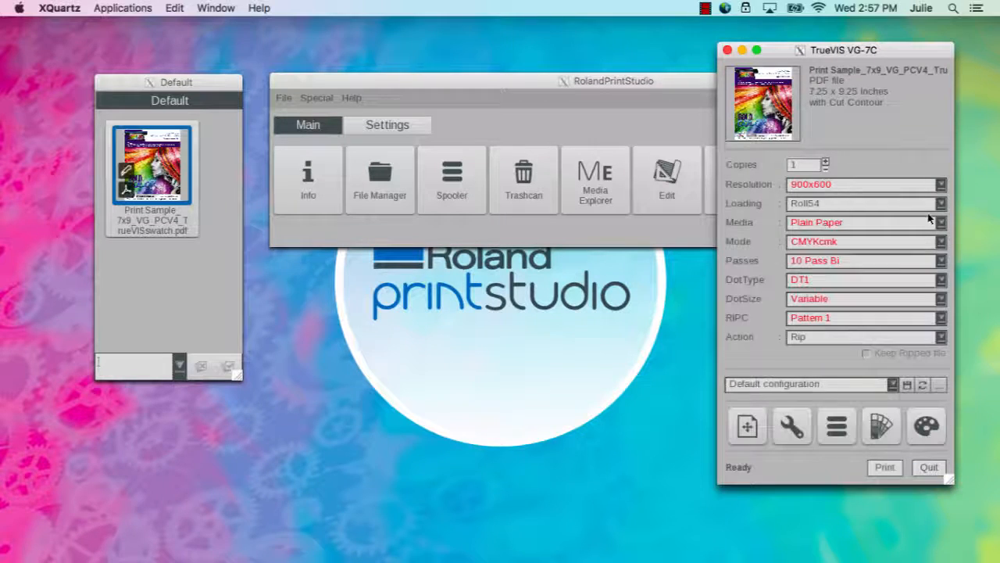
click(942, 223)
click(899, 231)
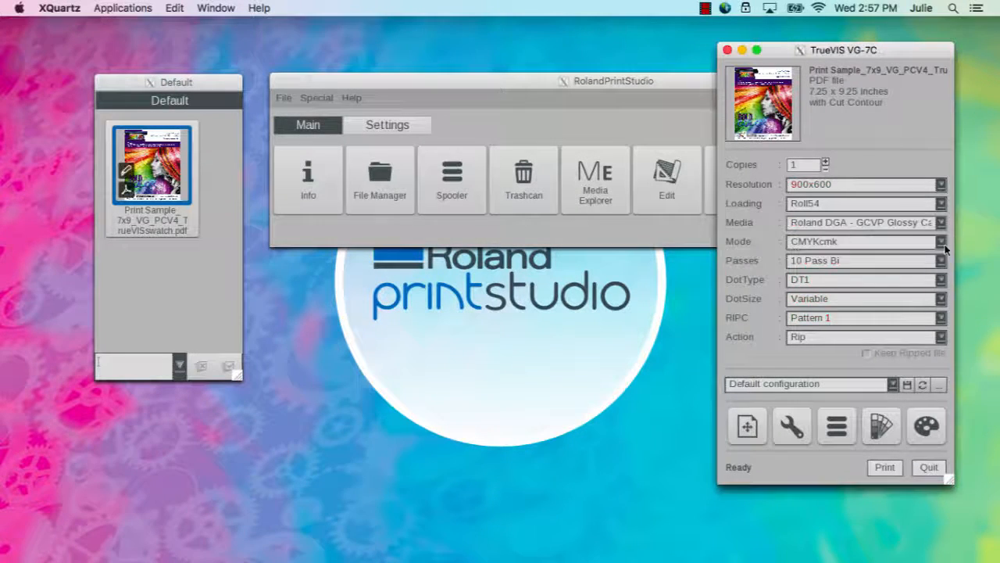
click(749, 428)
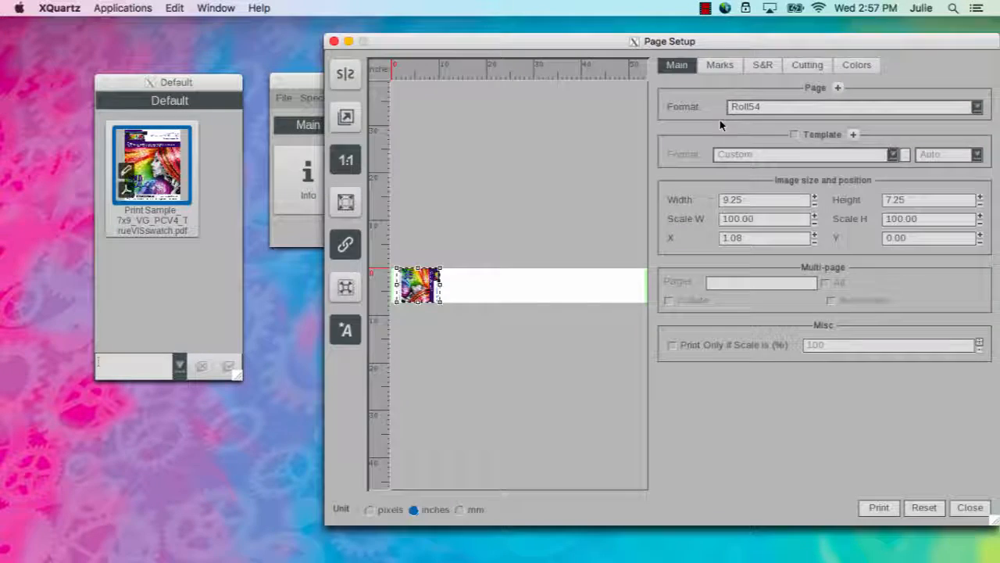
Turn on Step & Repeat with 5 copies spaced at 1.10-inch margins
drag(713, 50, 554, 47)
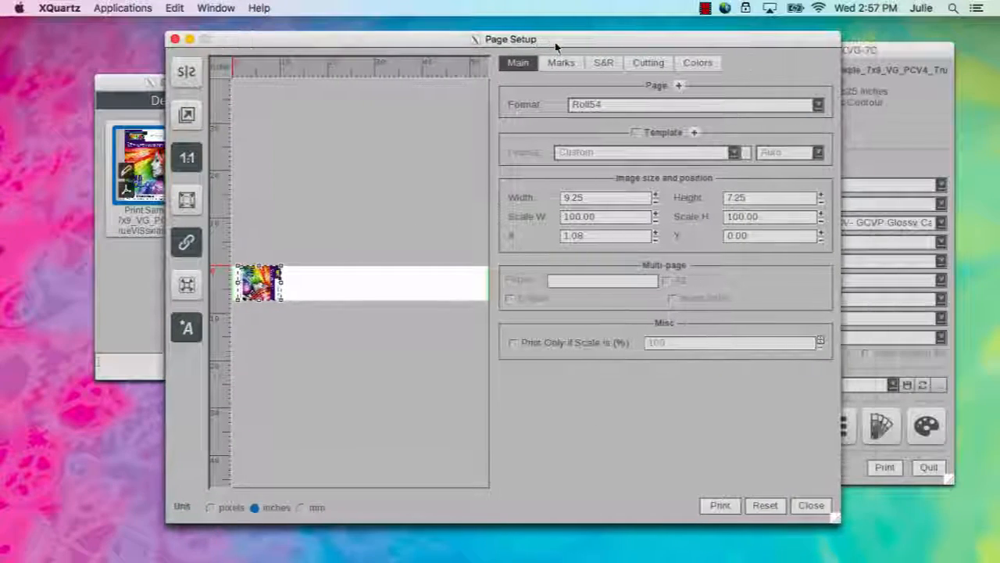
click(600, 63)
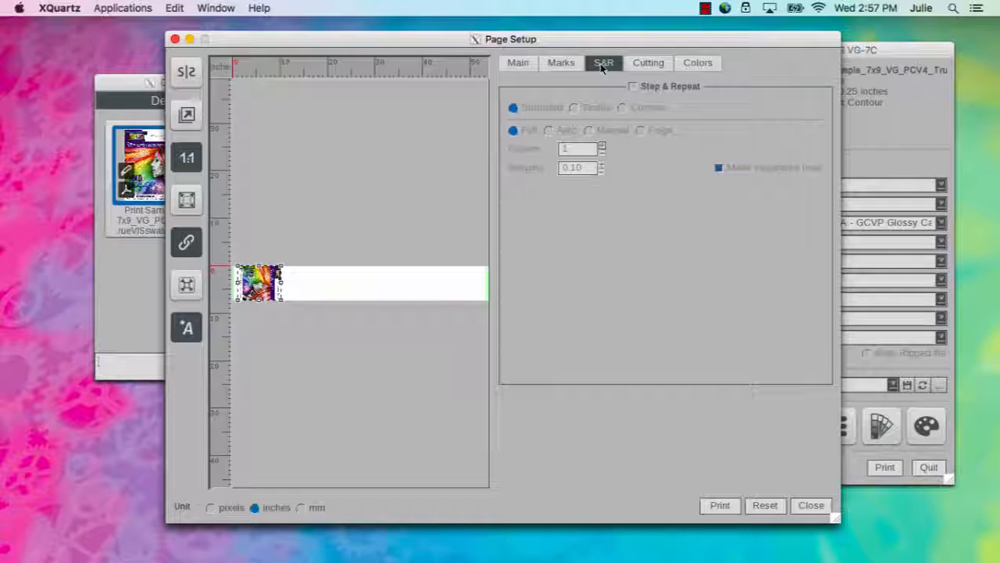
click(633, 86)
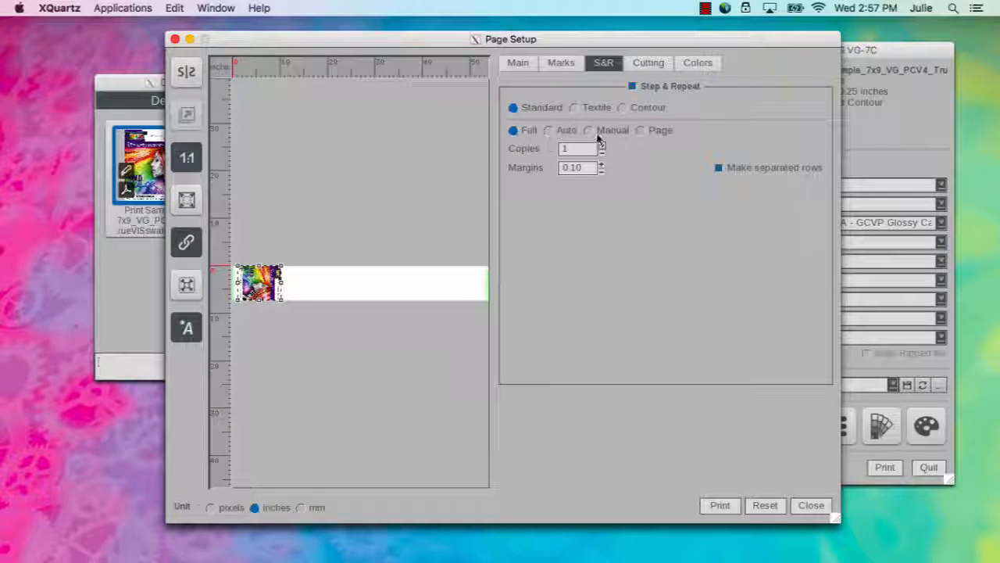
click(602, 146)
click(602, 146)
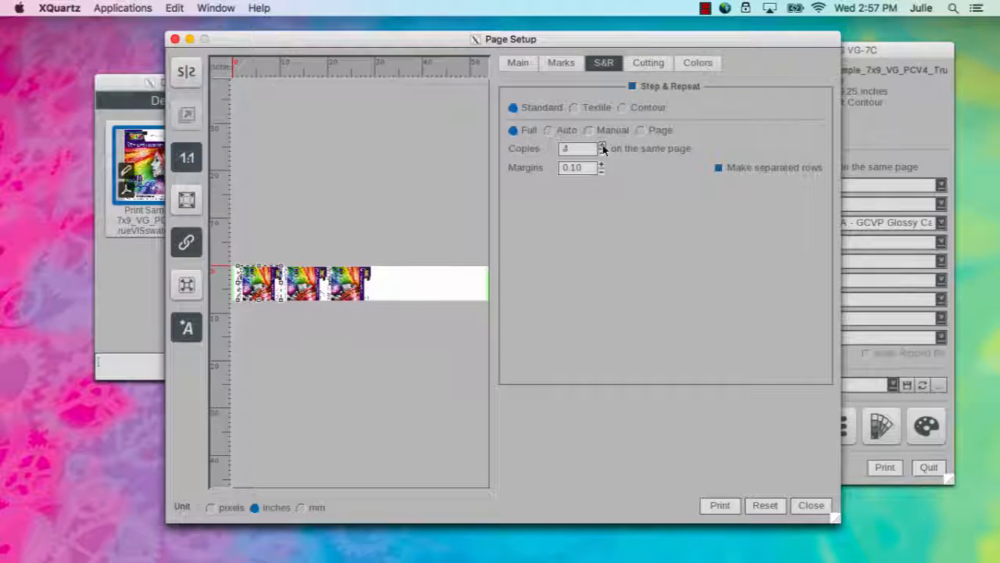
click(602, 146)
click(600, 147)
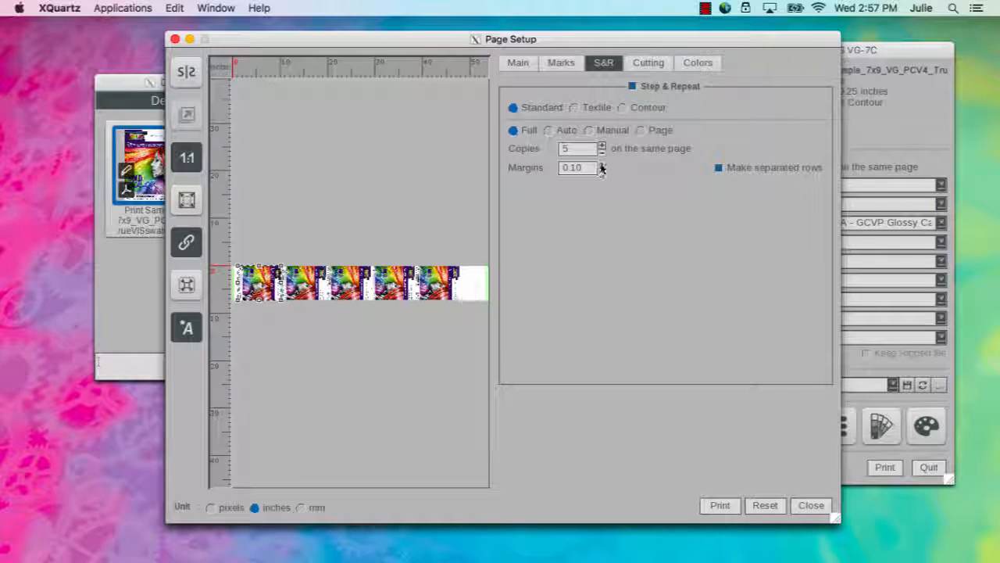
click(602, 165)
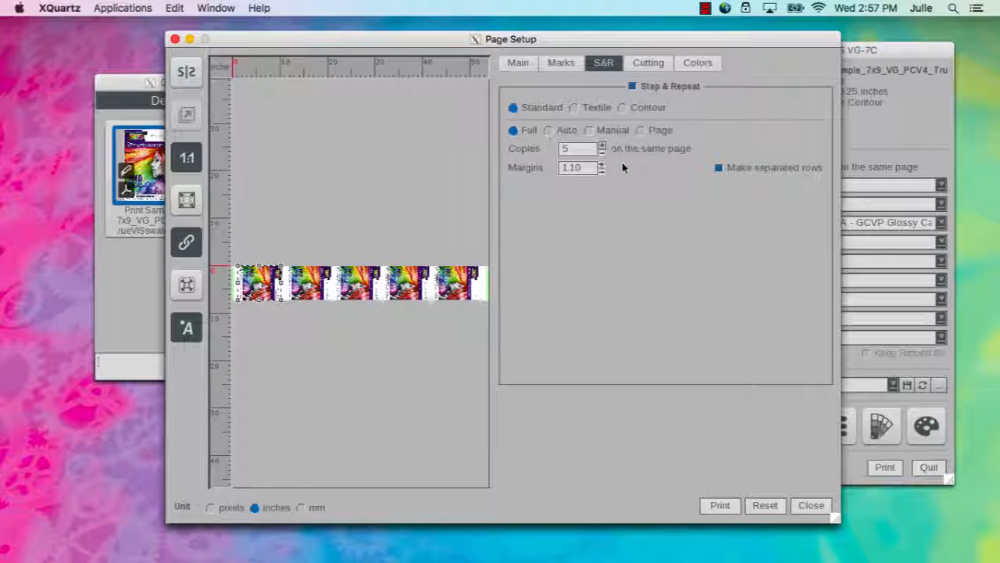
click(651, 65)
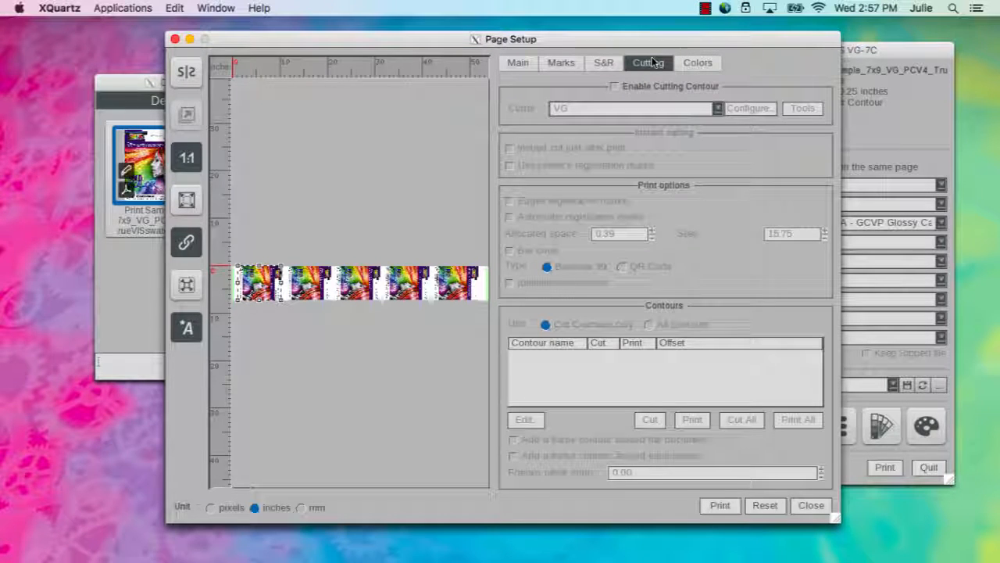
Enable Cutting Contour with Edges registration marks and an Identification number on the print
click(615, 86)
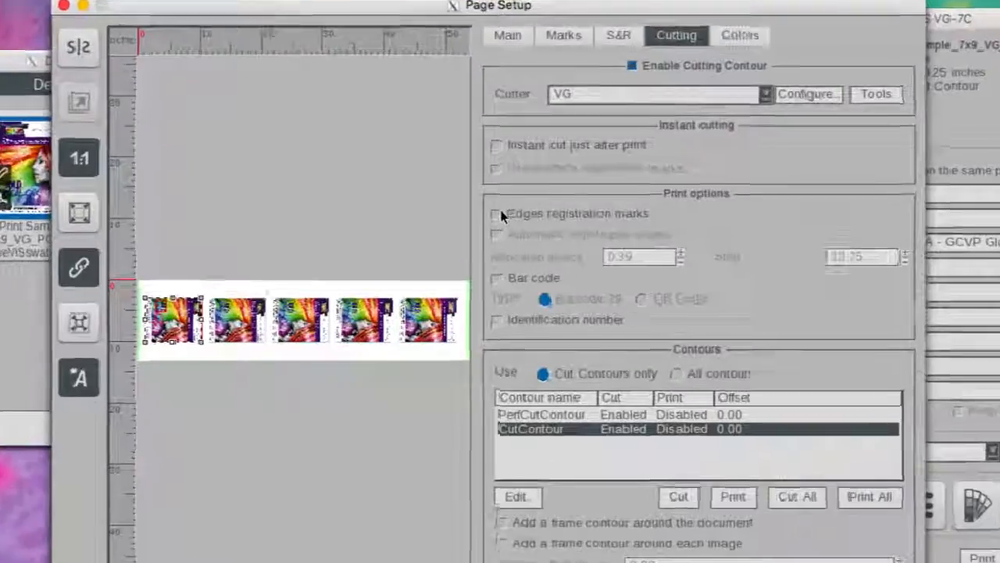
click(510, 200)
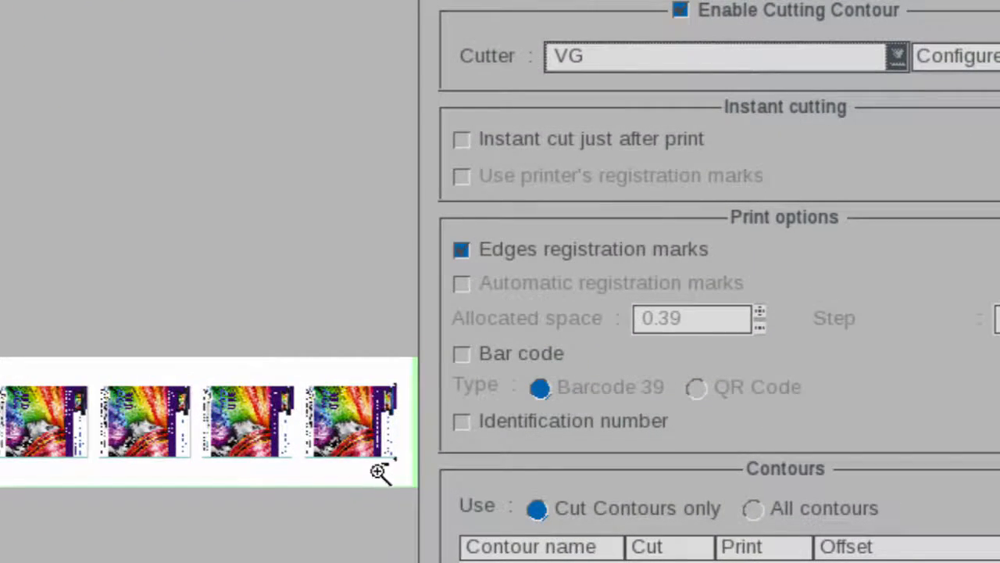
scroll(377, 464, up, 3)
drag(387, 400, 199, 401)
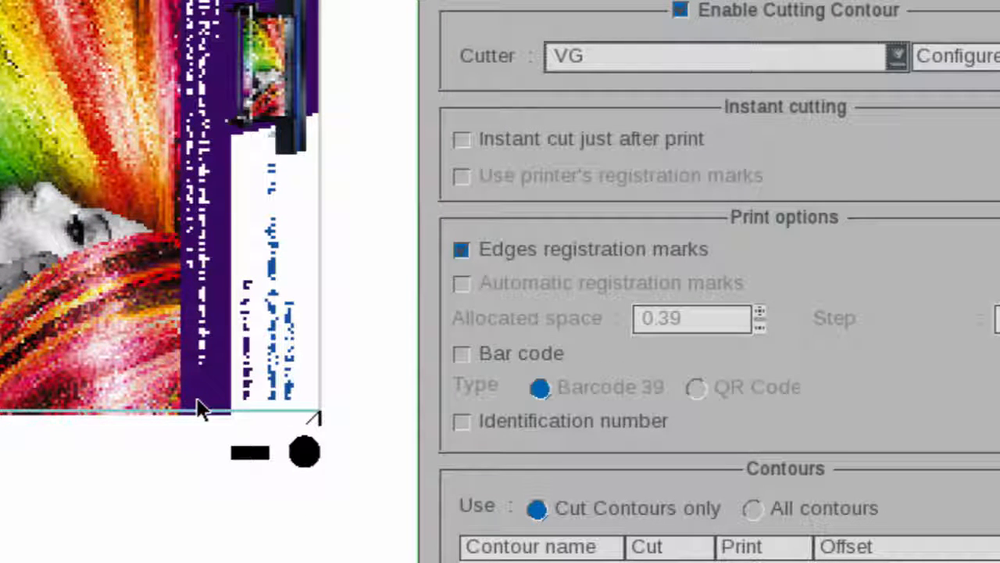
click(462, 421)
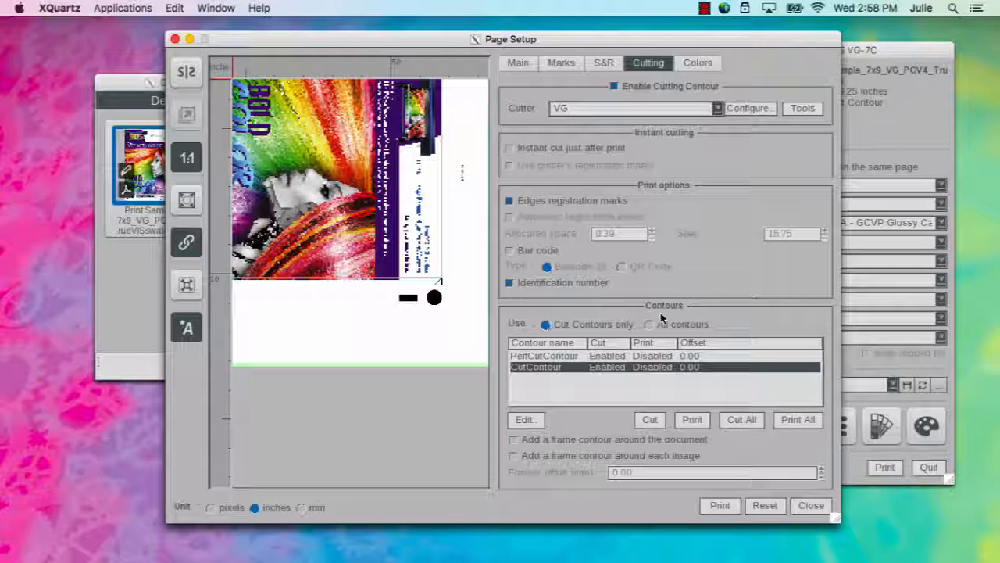
Show All contours and set the PDFTrimBox contour's printing to Disabled
click(649, 325)
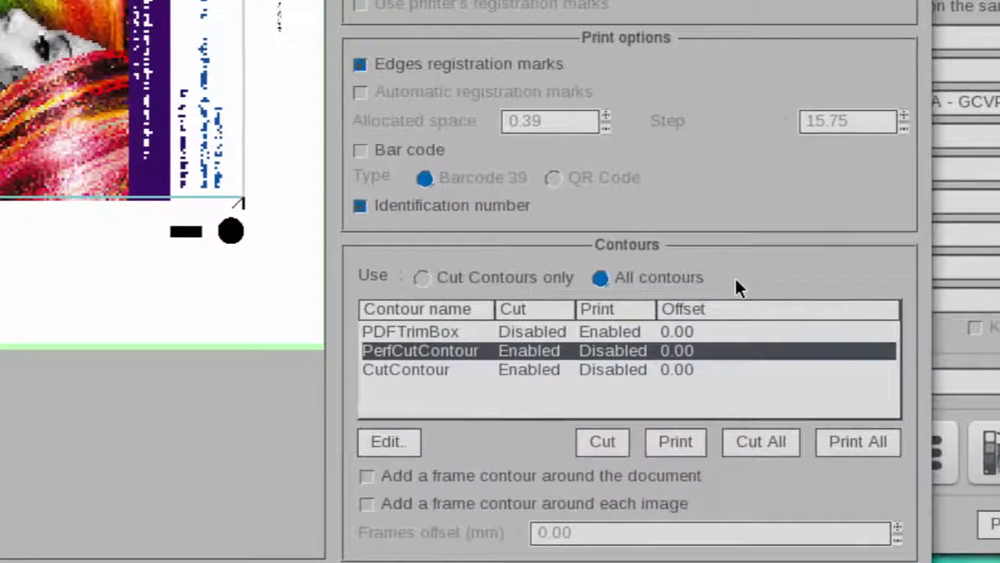
click(542, 332)
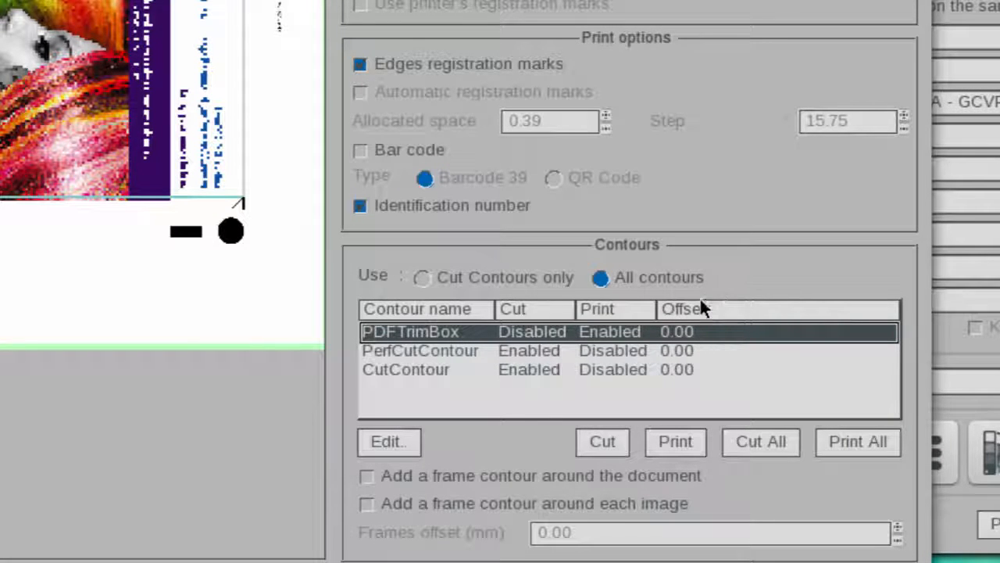
click(602, 353)
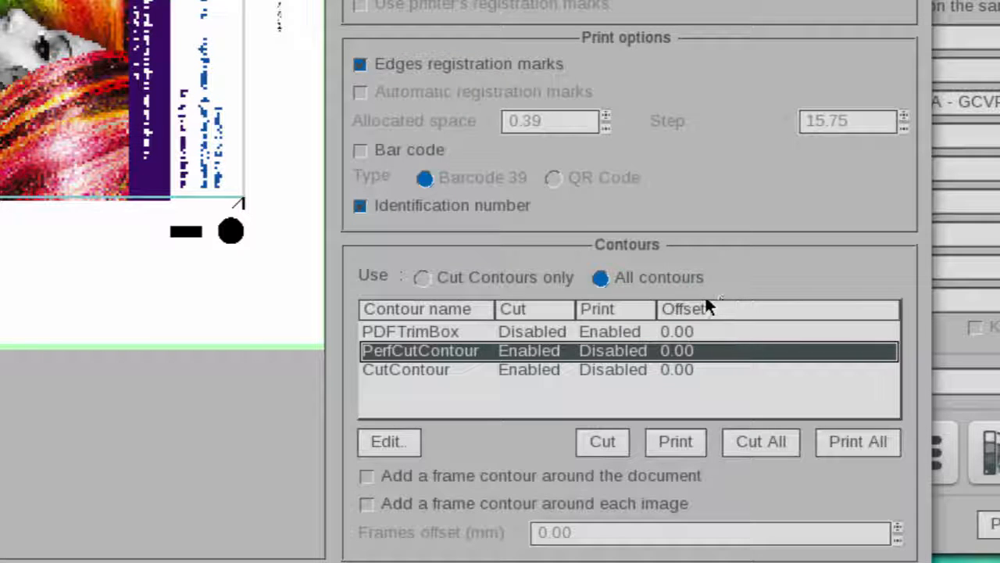
click(575, 330)
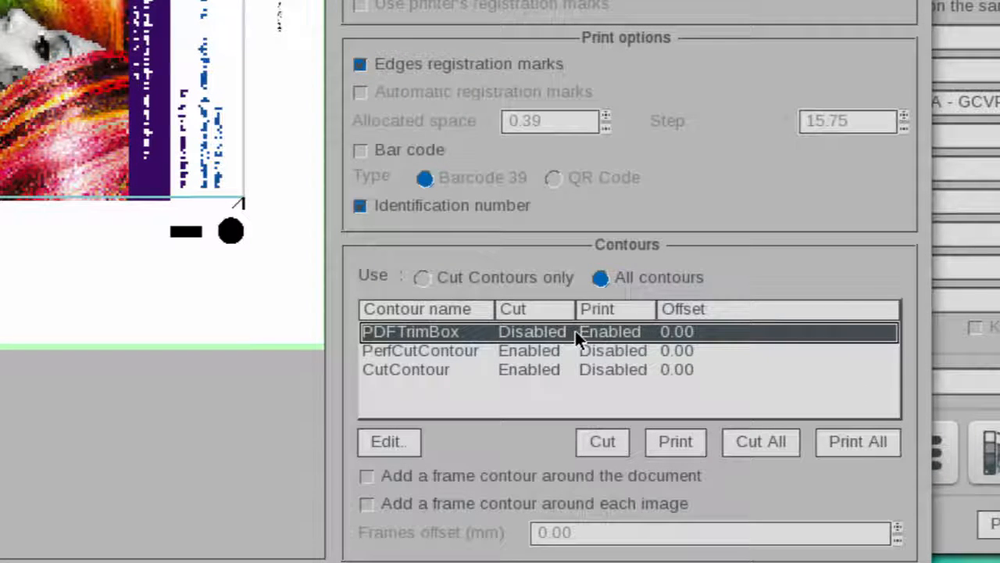
click(689, 443)
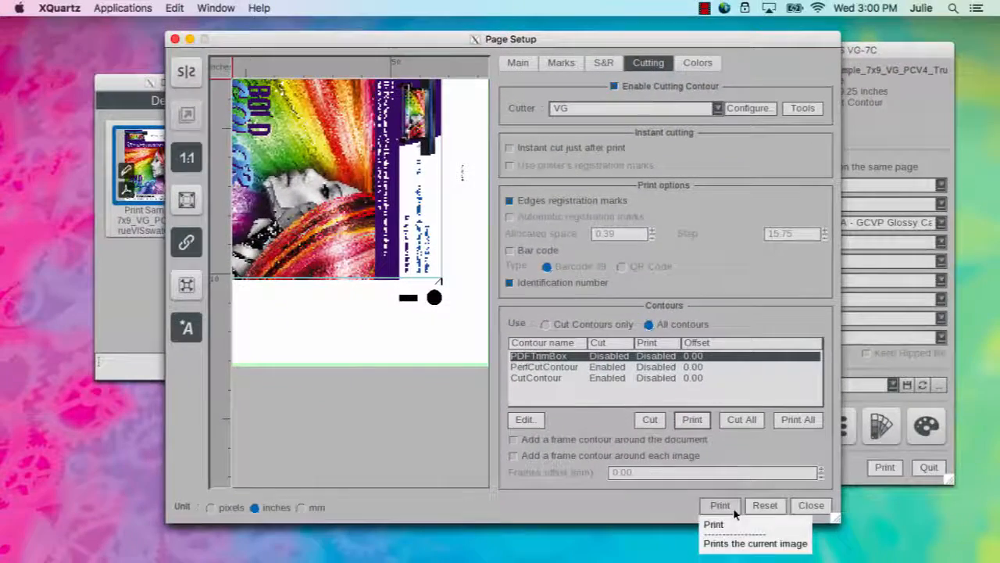
Print the stepped 5-copy job from Page Setup
click(733, 507)
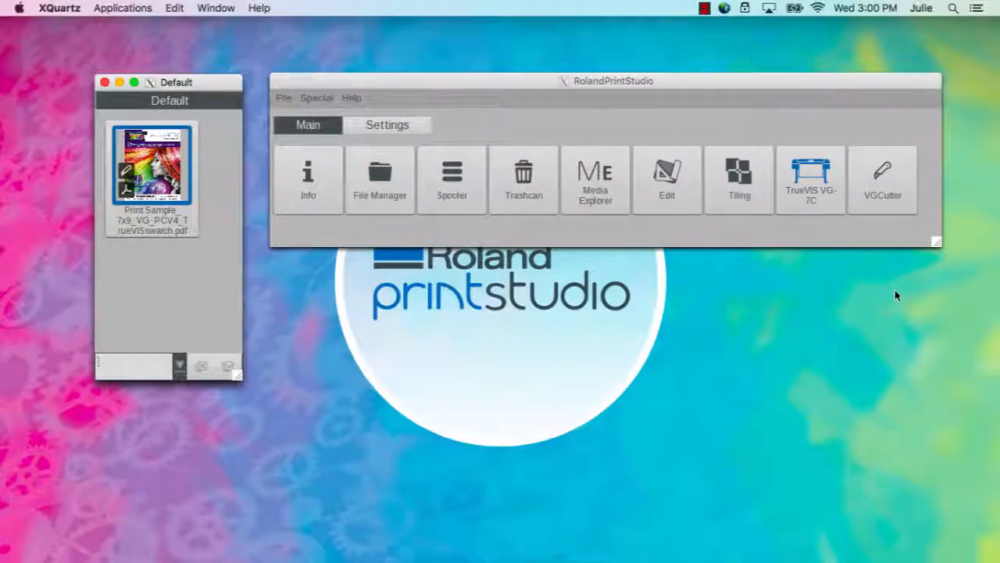
Launch VGCutter and load the job by entering ID number 415D4360
click(902, 206)
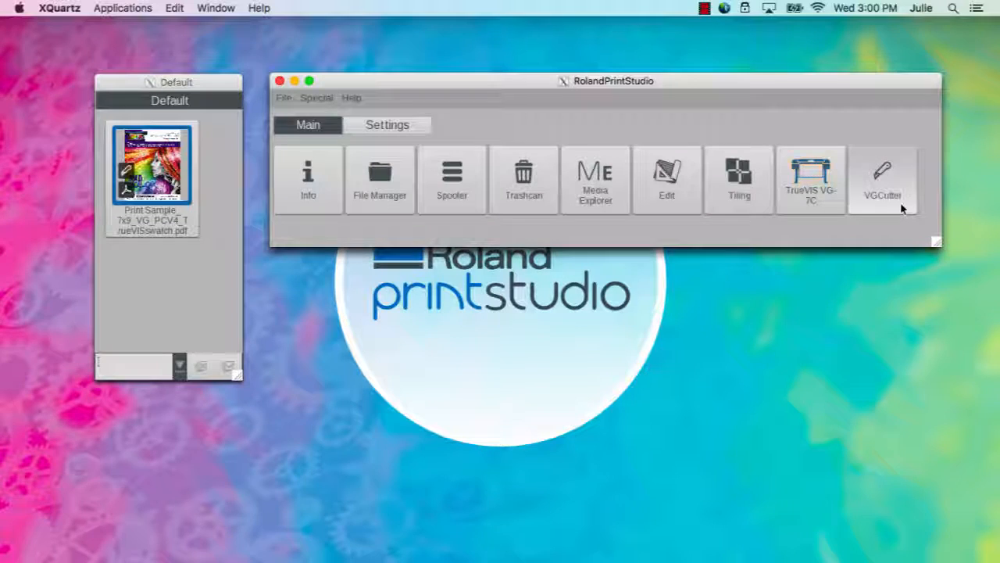
click(908, 170)
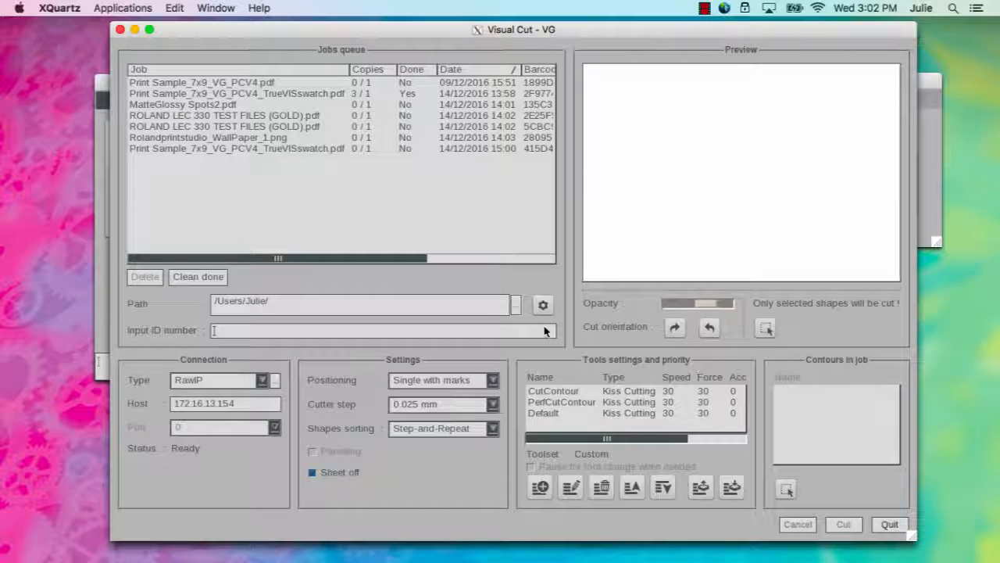
text(415D4360)
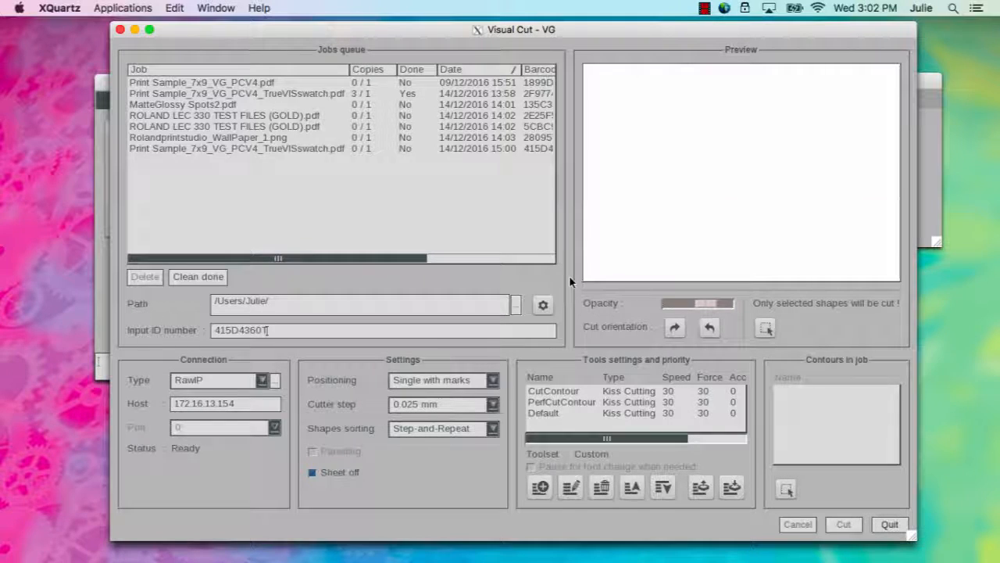
key(Return)
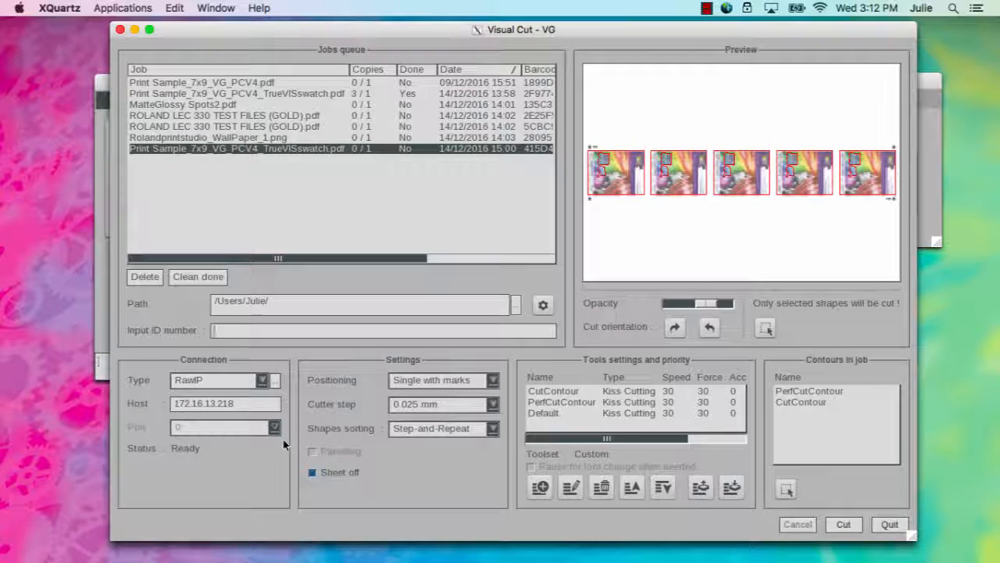
Uncheck Sheet off and review the CutContour, PerfCutContour and Default tool settings
click(312, 472)
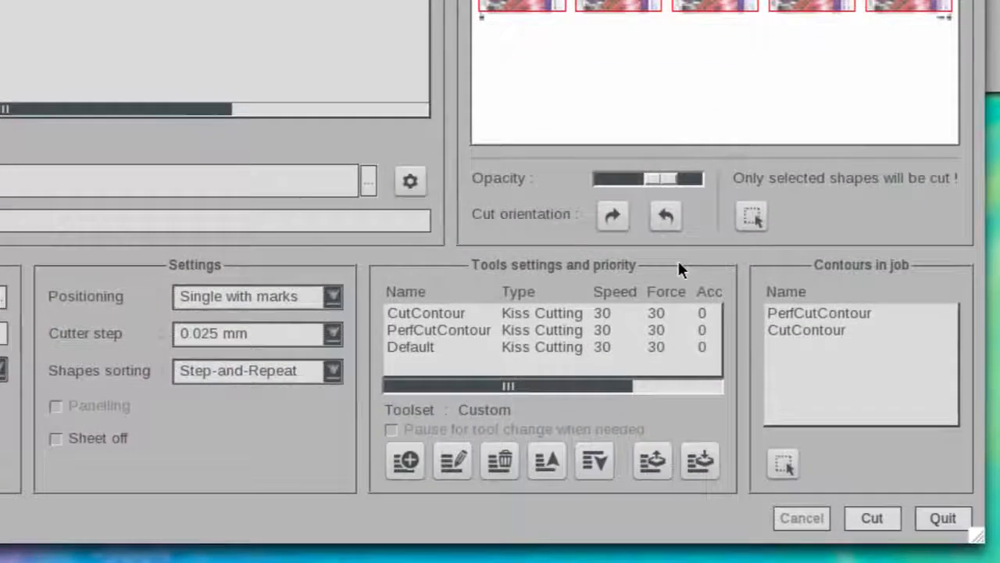
click(593, 311)
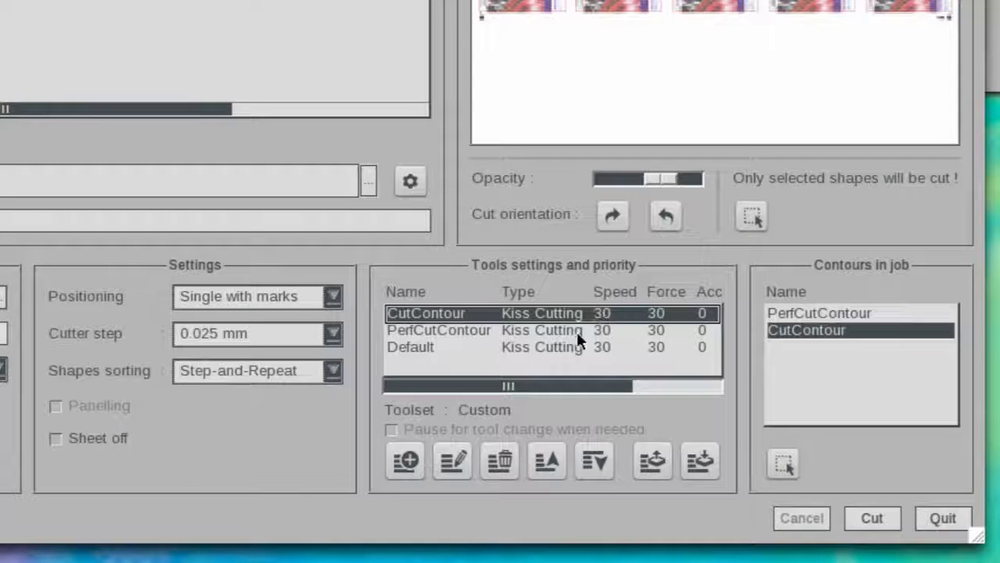
click(576, 331)
click(576, 352)
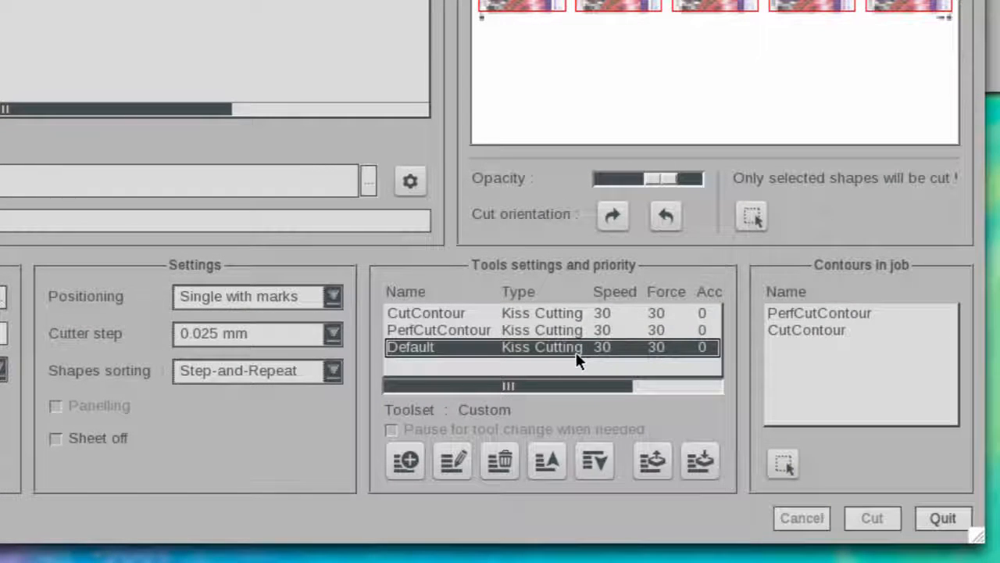
click(581, 311)
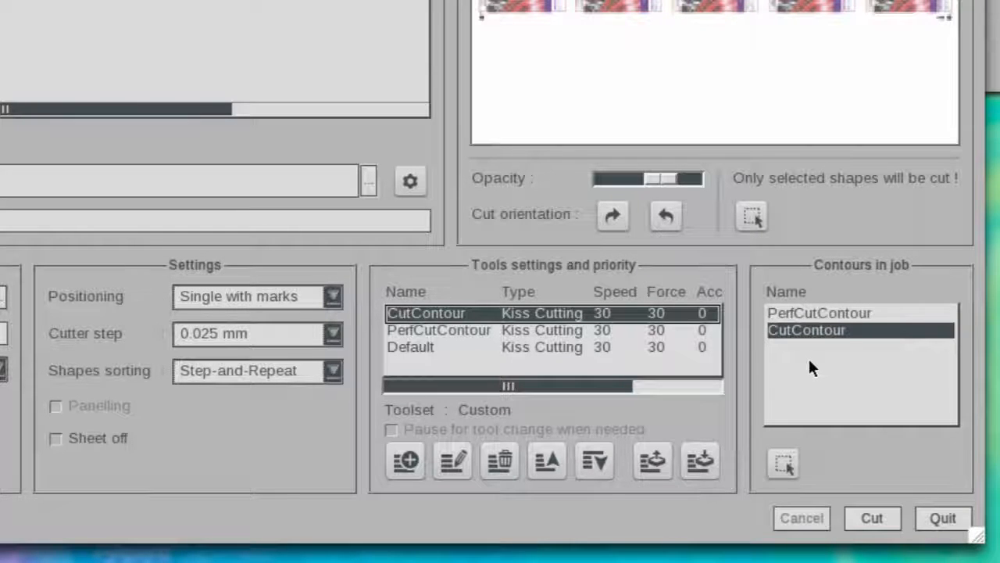
click(627, 332)
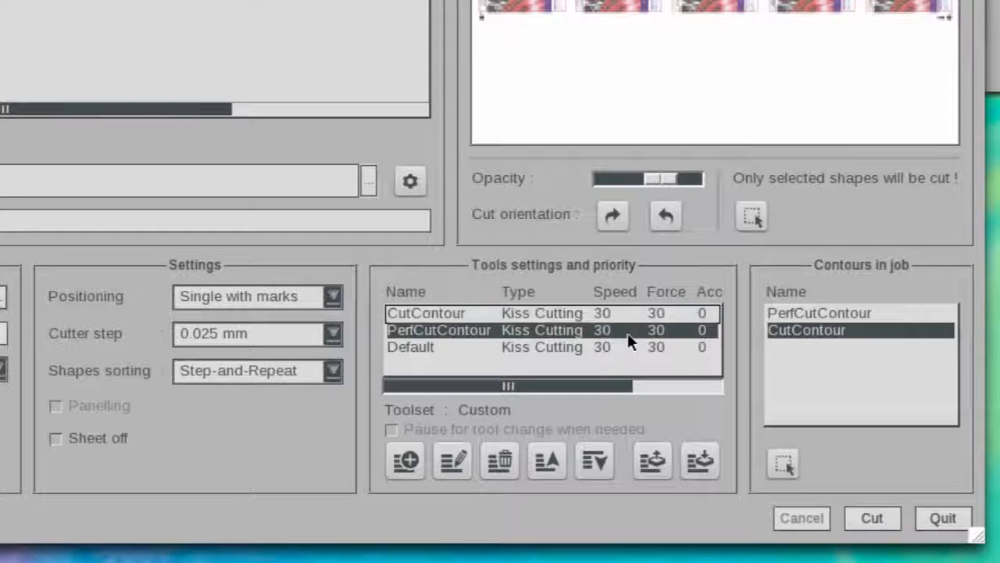